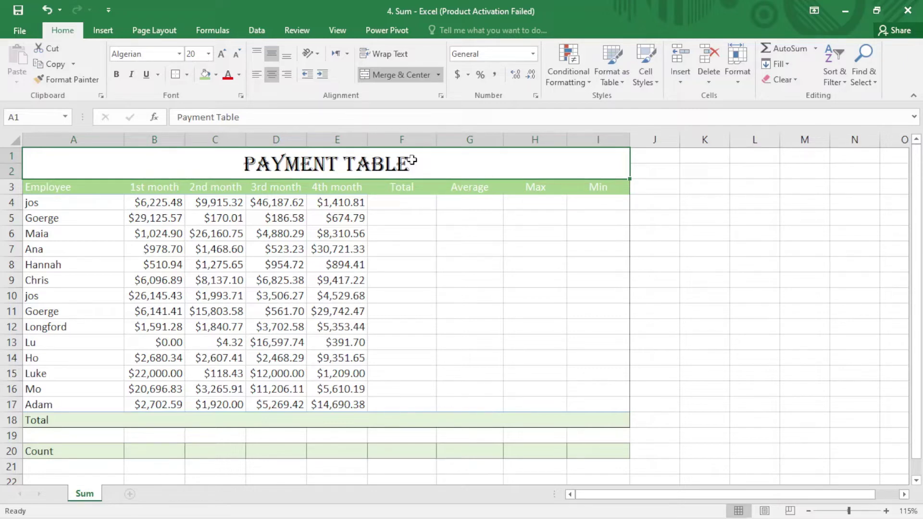
- Enter =SUM(B4:E4) in F4 so the first employee's total shows $63,739.22
left_click(413, 202)
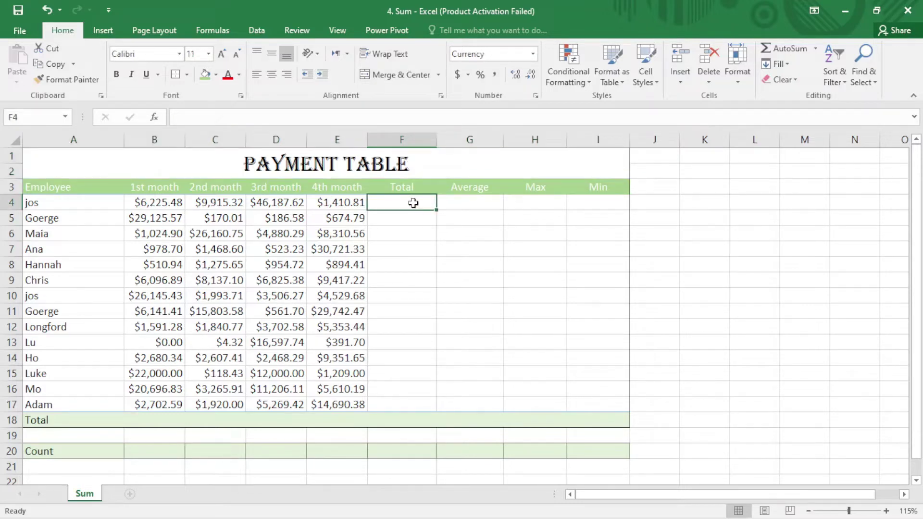
type("=")
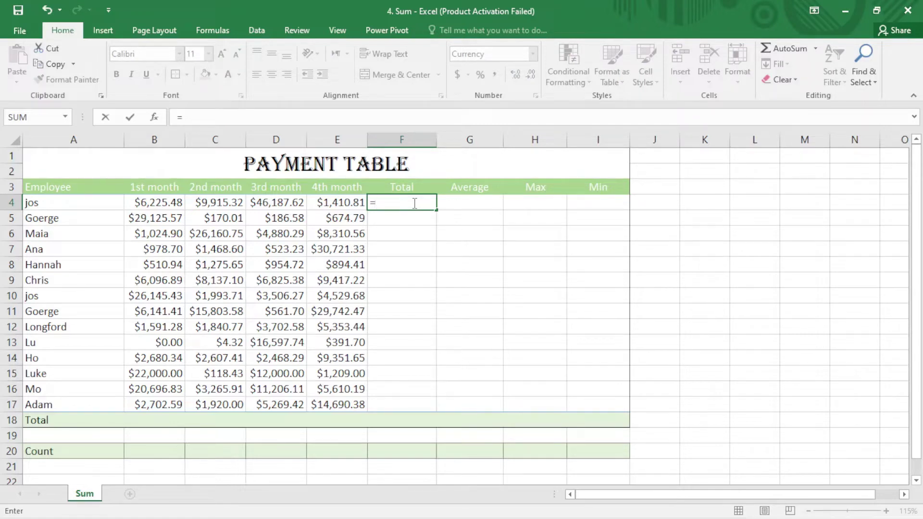
type("sum")
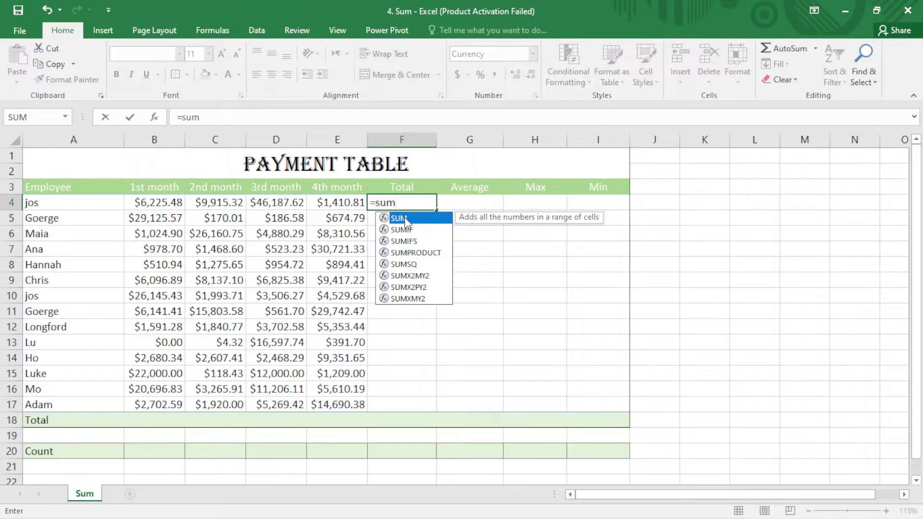
double_click(405, 219)
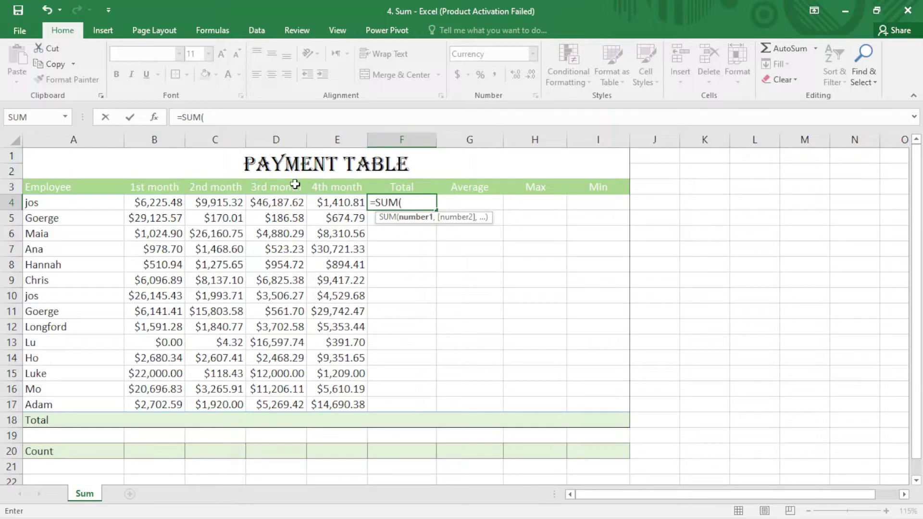
type("b4")
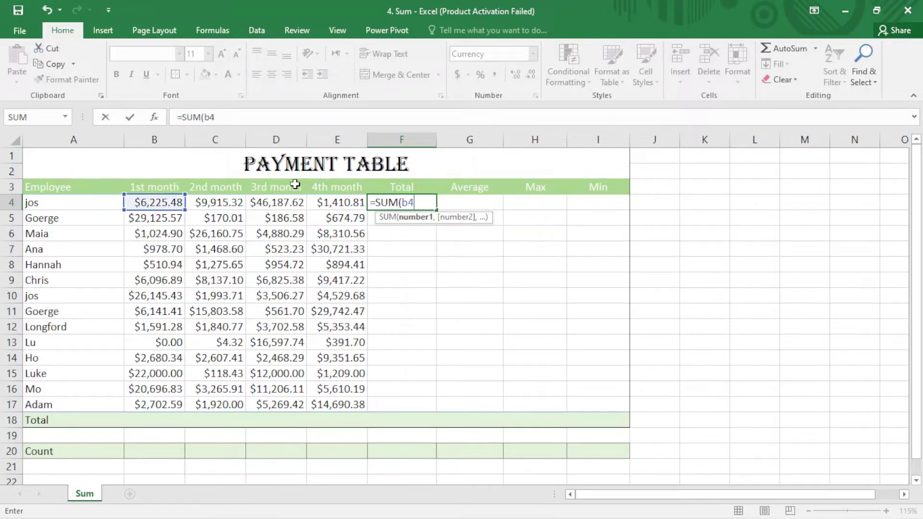
type(":")
type("e4")
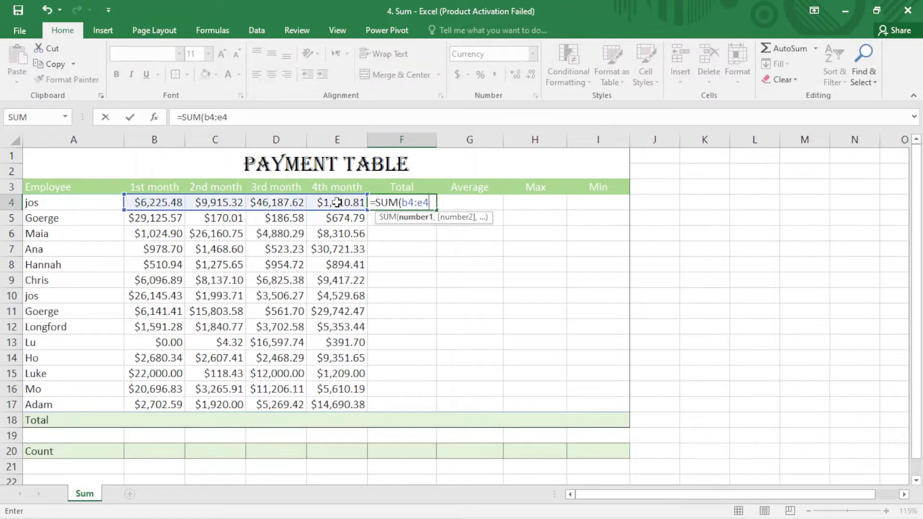
type(")")
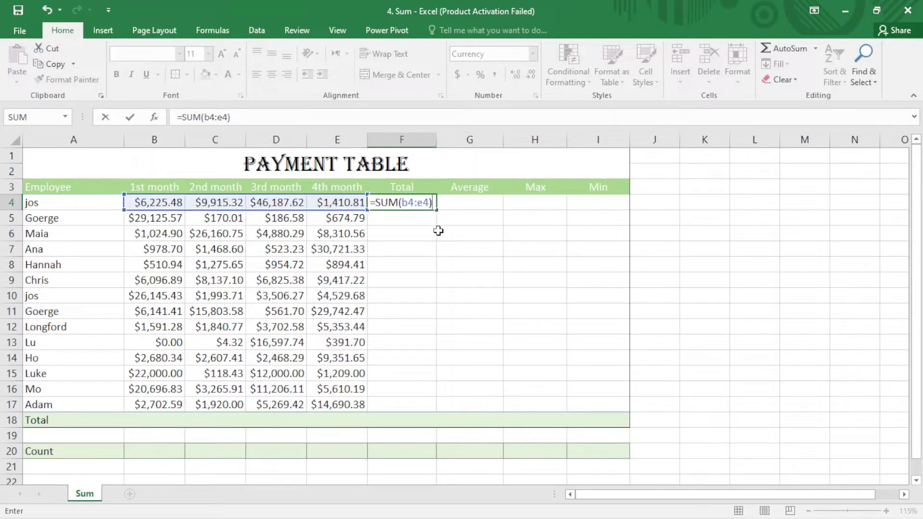
key("Return")
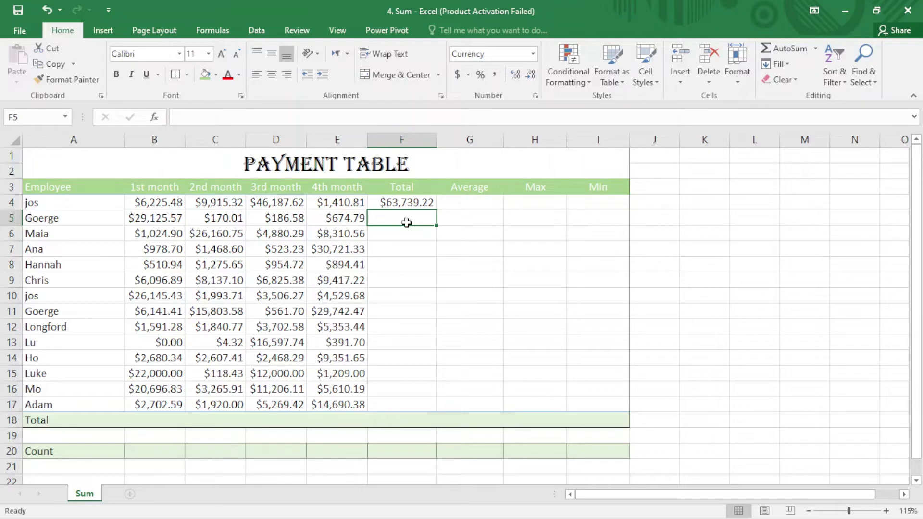
- Enter =SUM(B5:E5) in F5, selecting the range with the mouse, giving $30,156.95
type("=")
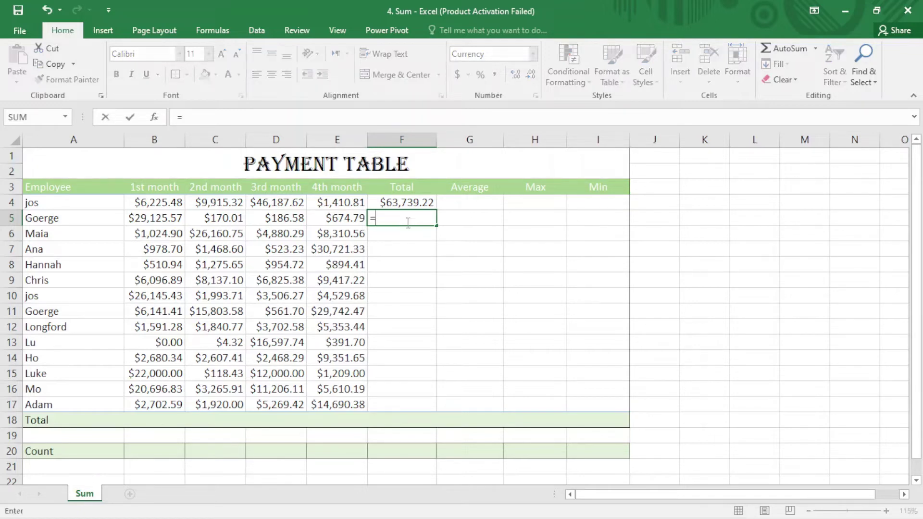
type("sum")
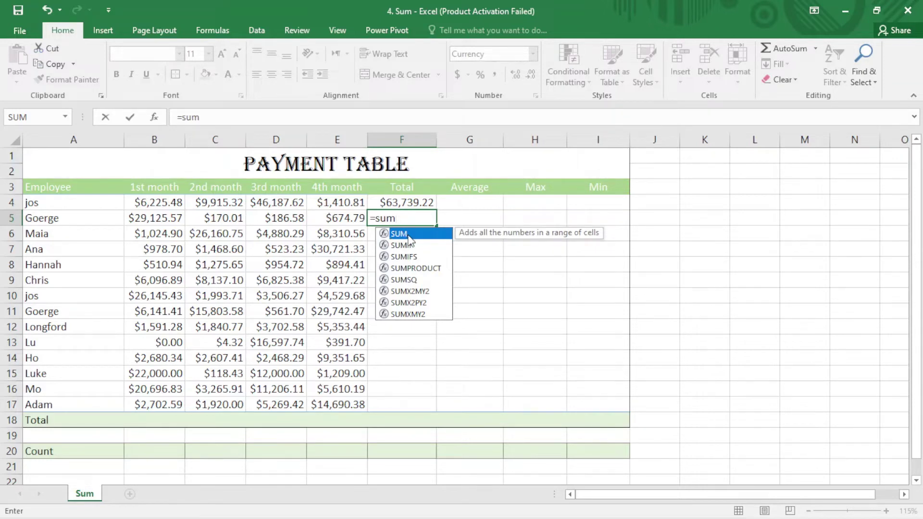
double_click(408, 234)
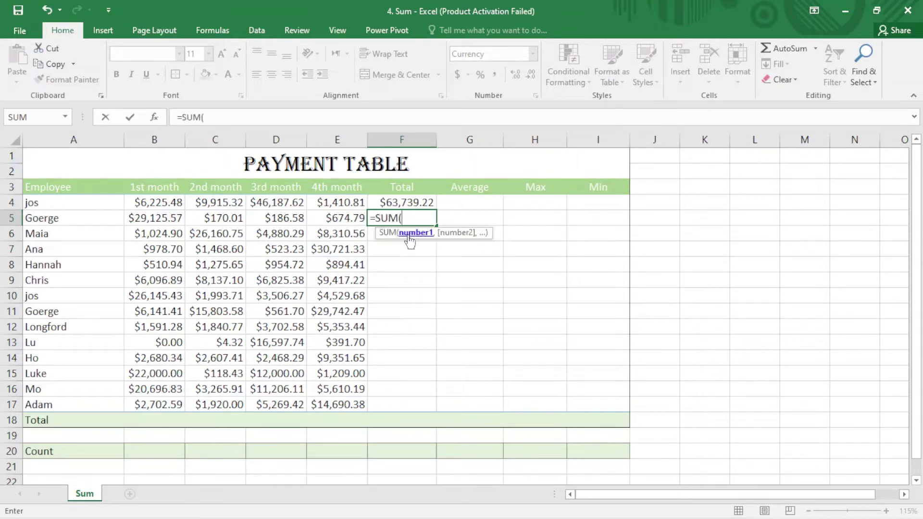
left_click(170, 217)
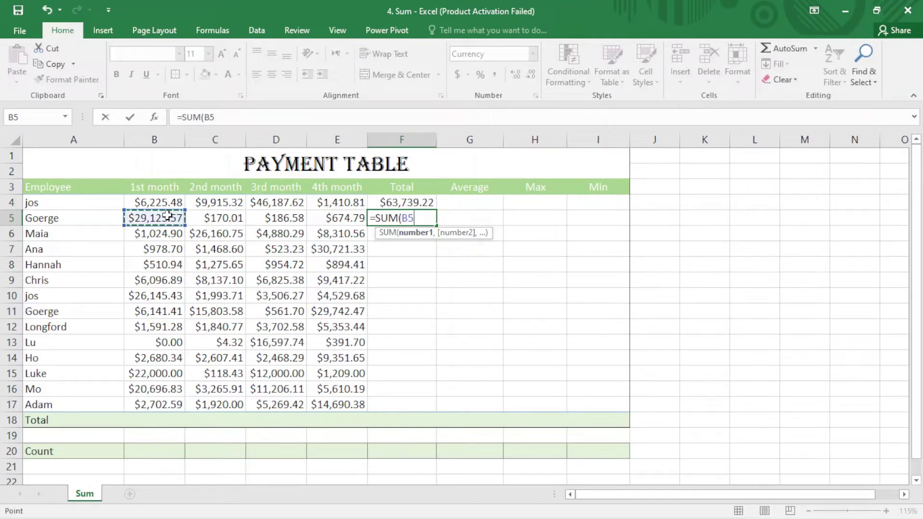
left_click_drag(173, 215, 339, 217)
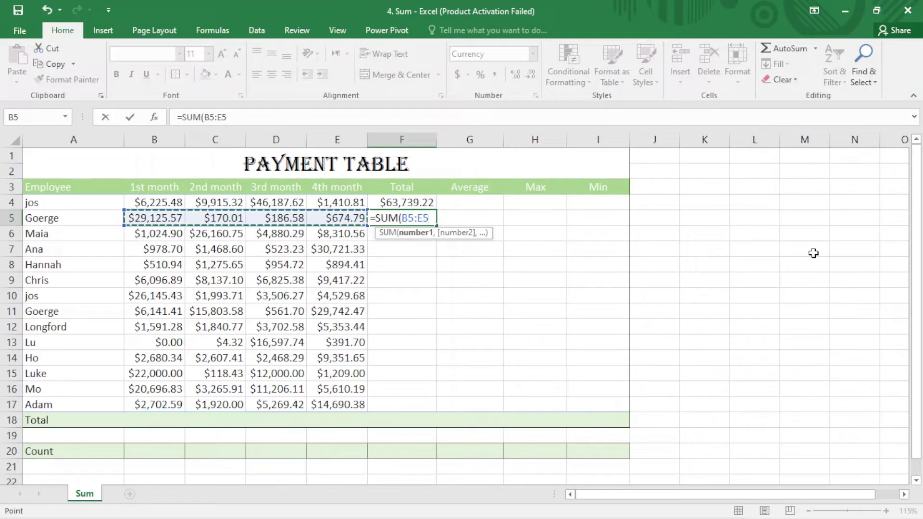
type(")")
key("Return")
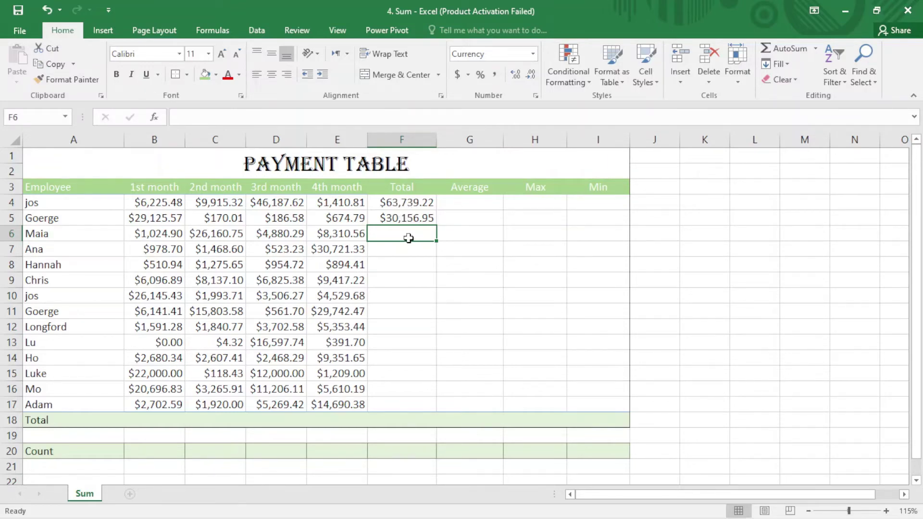
- AutoSum F6 over B6:E6 for $40,376.49, then select the totals F4:F6
left_click(786, 53)
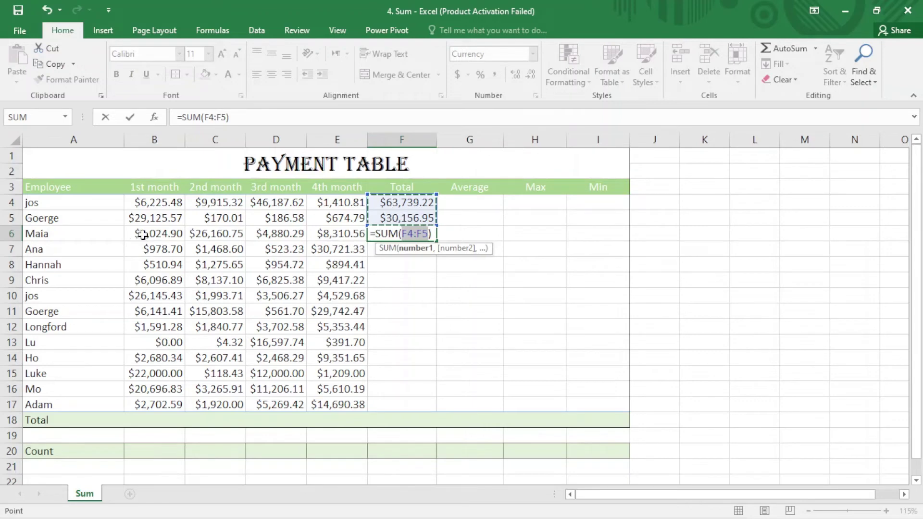
left_click_drag(139, 234, 320, 234)
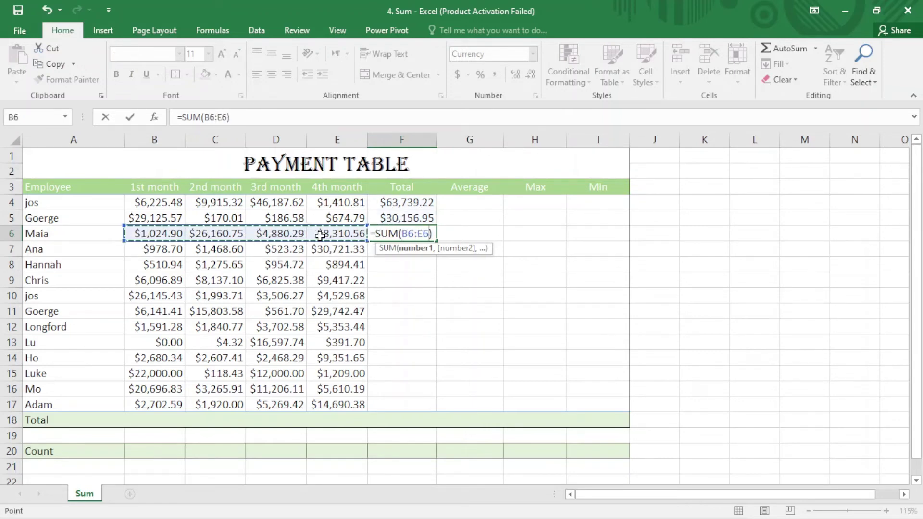
key("ctrl+Return")
key("Return")
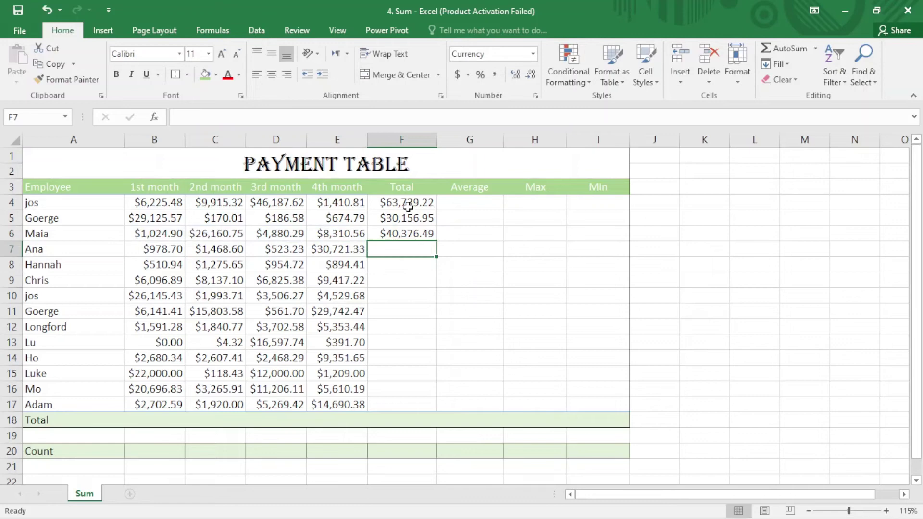
left_click_drag(408, 207, 413, 233)
- Clear the F4:F6 totals and AutoSum F4 again over B4:E4
key("Delete")
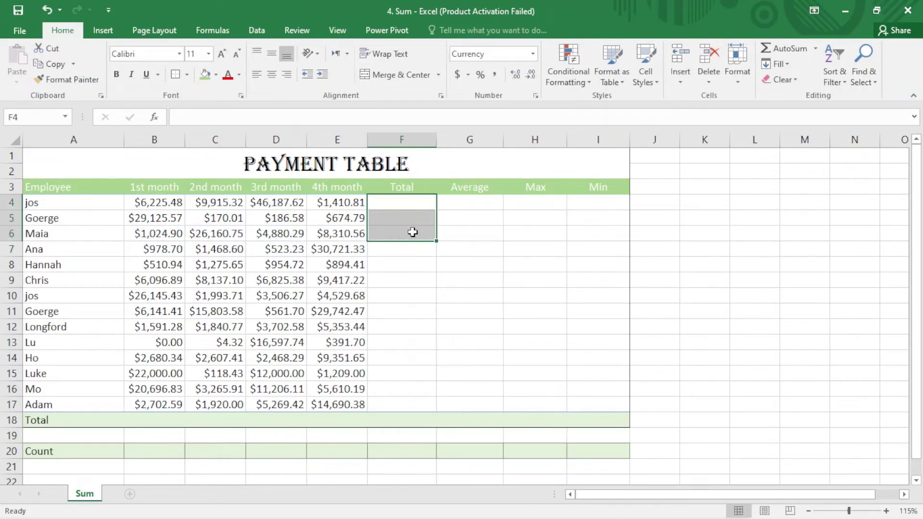
left_click(384, 204)
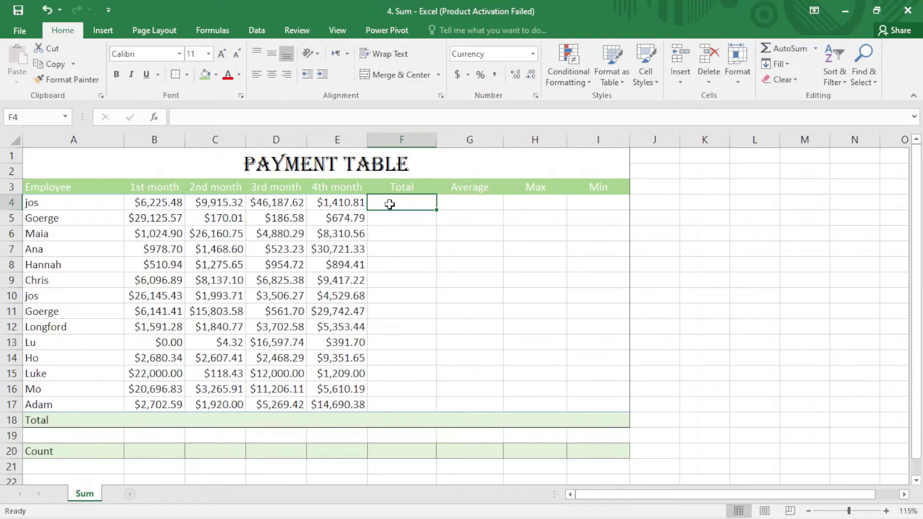
left_click(786, 48)
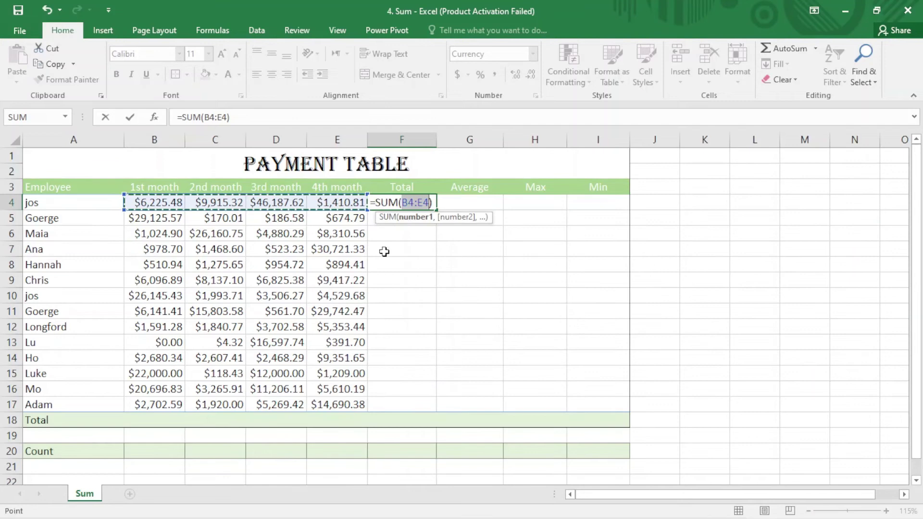
key("Return")
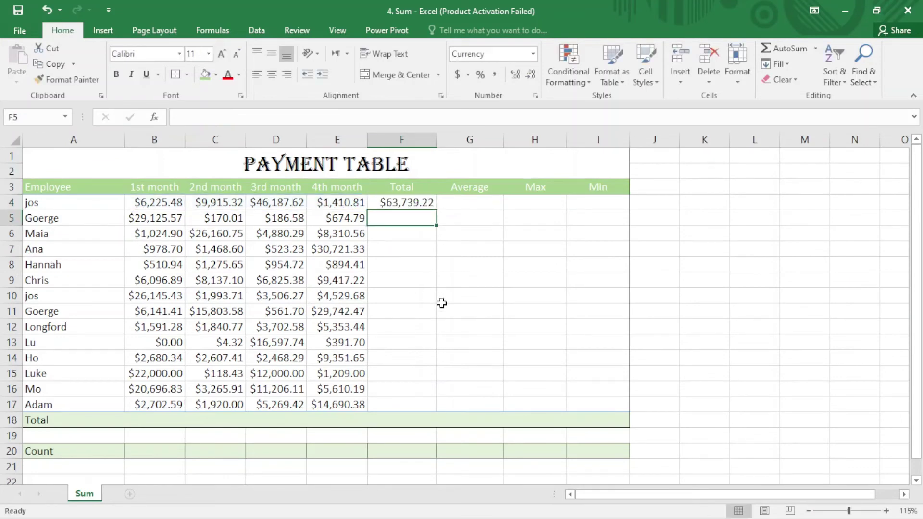
- Fill the F4 SUM formula down to F17 and check the copies in F14, F12 and F16
left_click(395, 202)
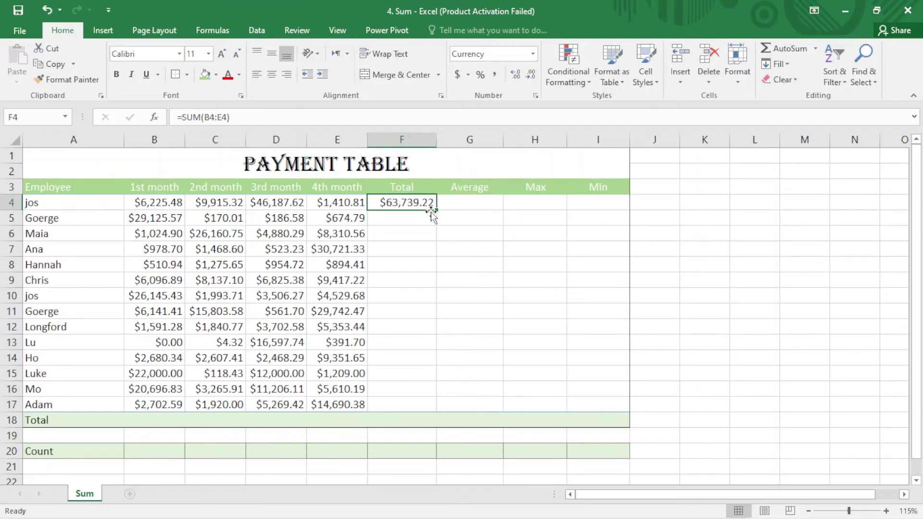
left_click_drag(437, 210, 438, 211)
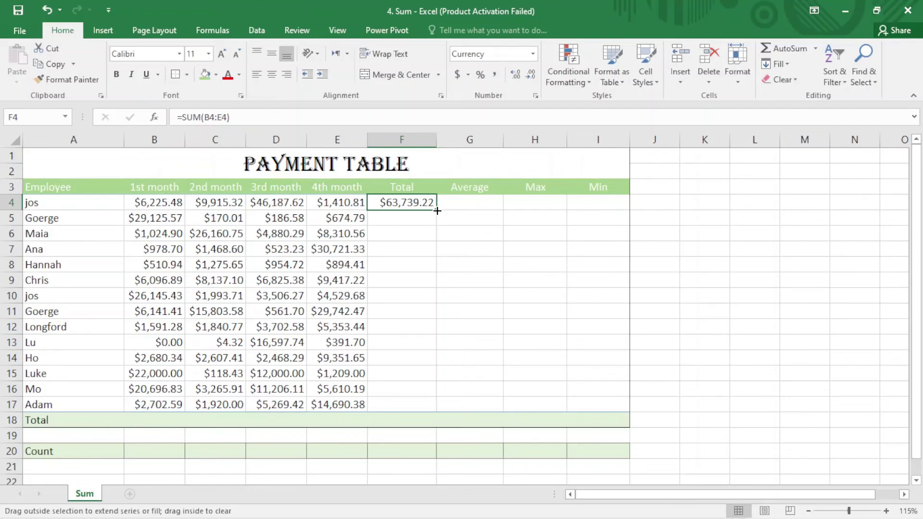
mouse_move(437, 211)
left_mouse_down()
mouse_move(436, 281)
mouse_move(455, 411)
left_mouse_up()
double_click(395, 358)
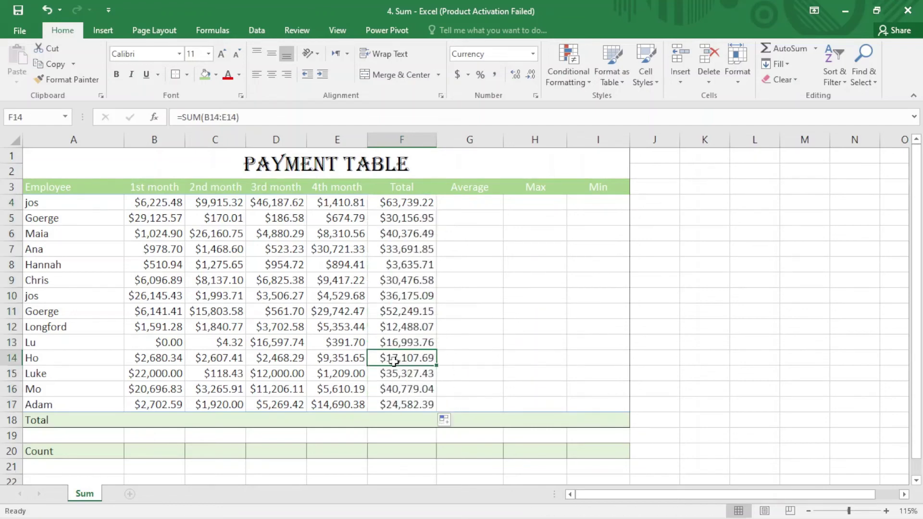
double_click(403, 328)
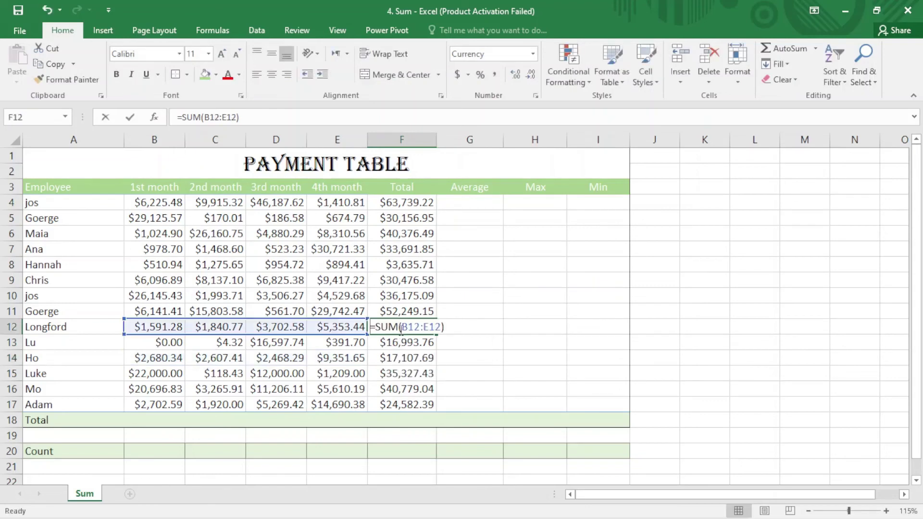
double_click(413, 388)
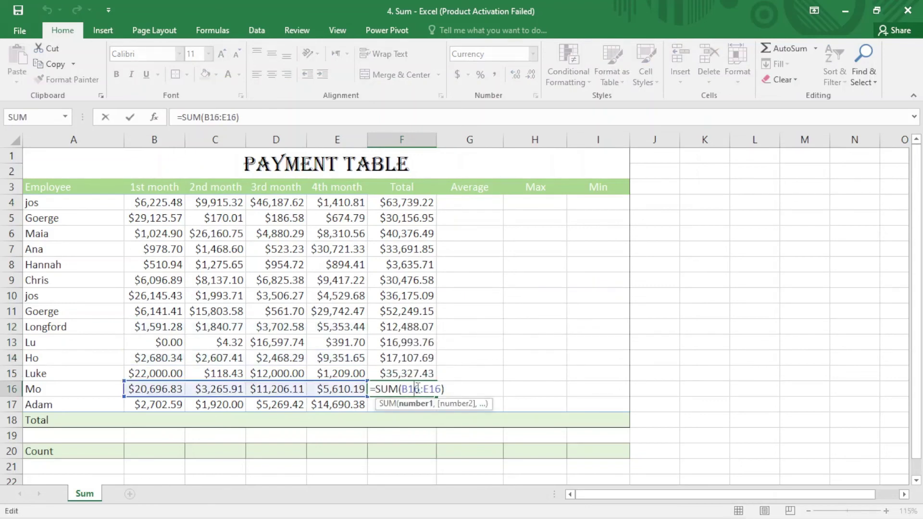
- Clear F4:F17 and refill the whole range at once with AutoSum totals
left_click(448, 326)
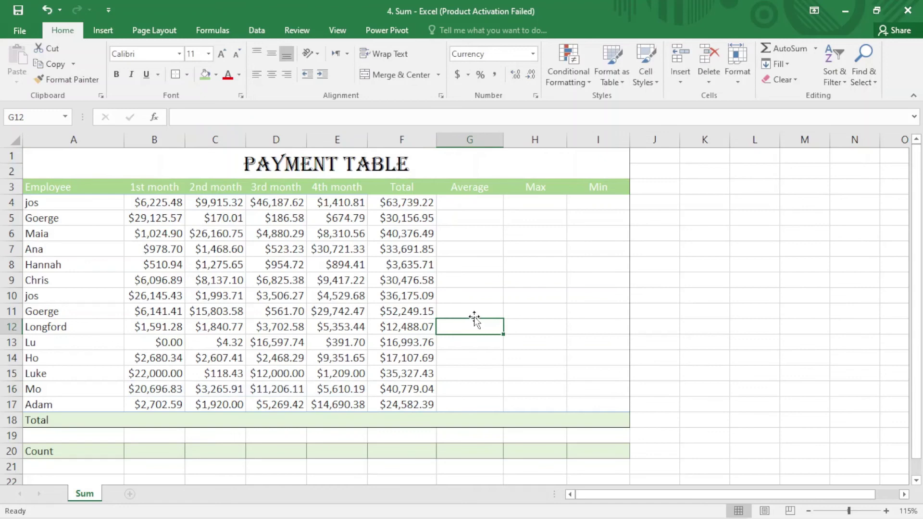
left_click_drag(409, 204, 431, 407)
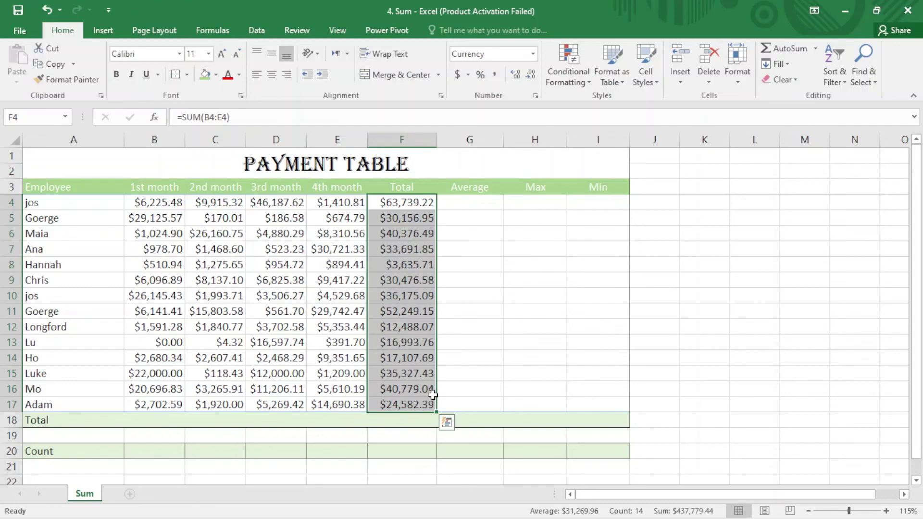
key("Delete")
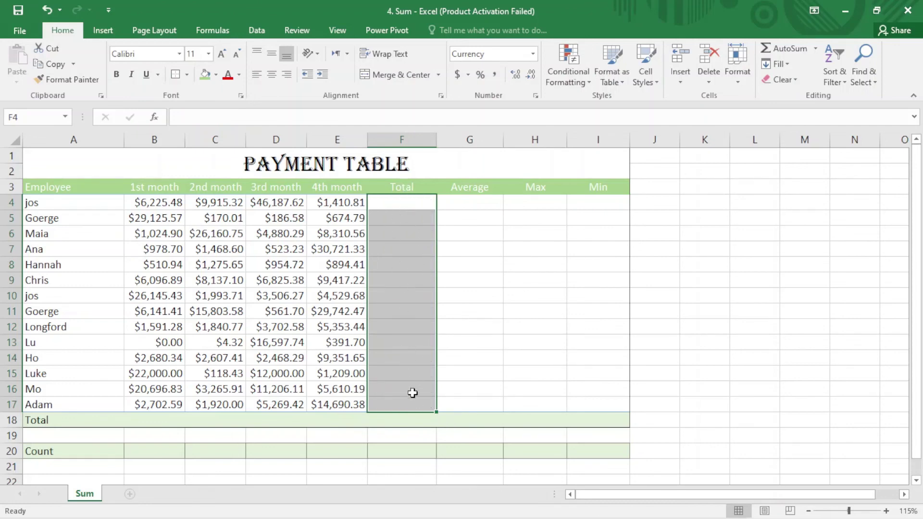
left_click(789, 48)
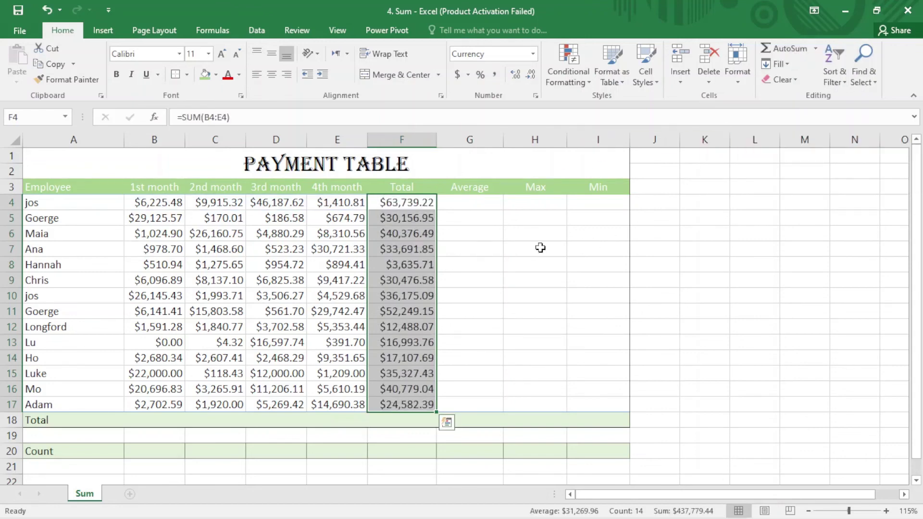